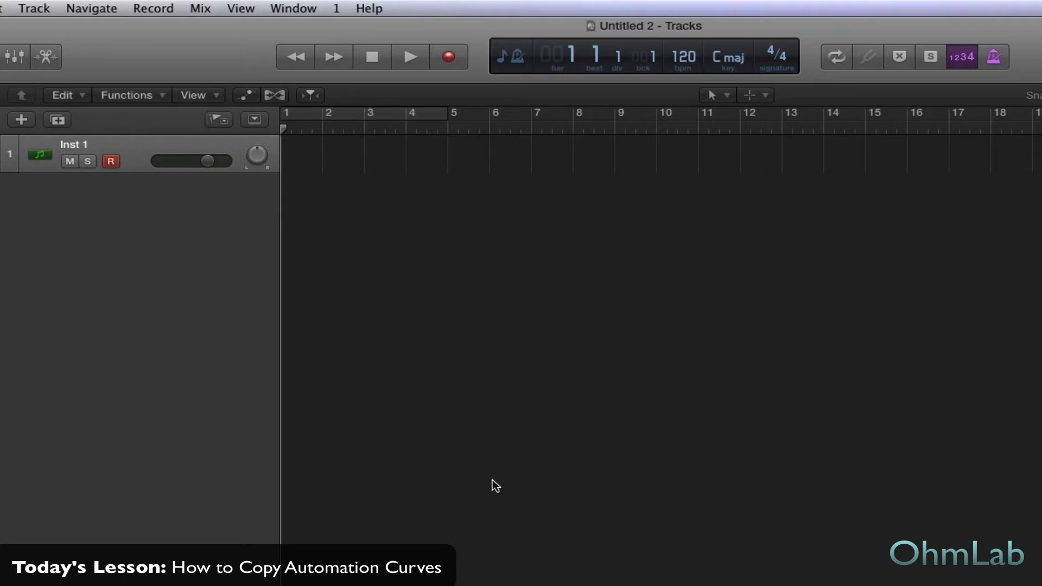
{"action": "key", "text": "a"}
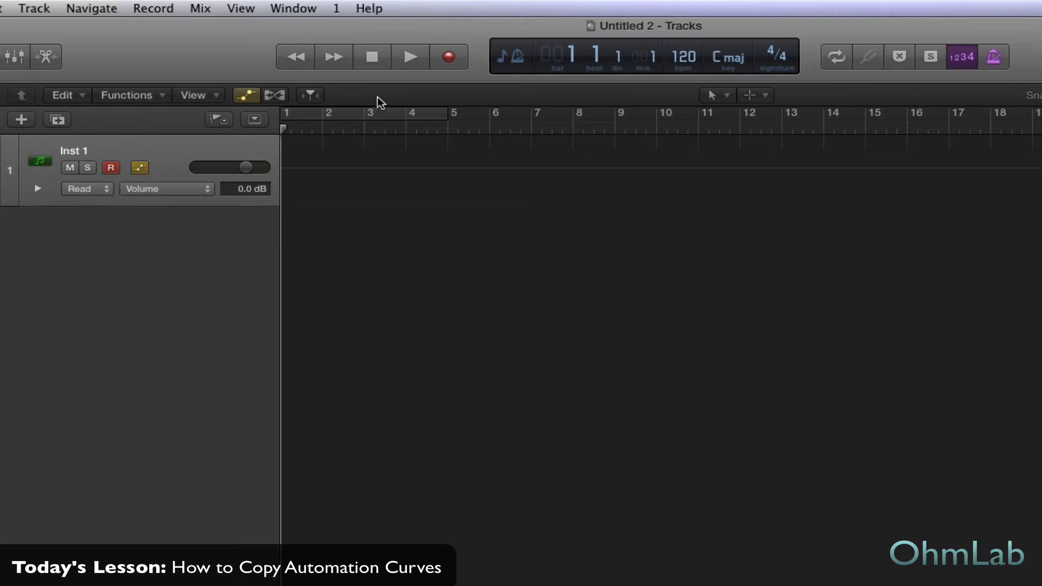
Step: Add a row of volume points along Inst 1's automation line from bar 1 to bar 9
{"action": "left_click", "coordinate": [301, 172]}
{"action": "left_click", "coordinate": [299, 168]}
{"action": "left_click", "coordinate": [323, 168]}
{"action": "left_click", "coordinate": [346, 169]}
{"action": "left_click", "coordinate": [355, 168]}
{"action": "left_click", "coordinate": [367, 168]}
{"action": "left_click", "coordinate": [379, 168]}
{"action": "left_click", "coordinate": [405, 168]}
{"action": "left_click", "coordinate": [436, 168]}
{"action": "left_click", "coordinate": [457, 169]}
{"action": "left_click_drag", "start_coordinate": [457, 168], "coordinate": [462, 168]}
{"action": "left_click", "coordinate": [486, 169]}
{"action": "left_click", "coordinate": [517, 168]}
{"action": "left_click", "coordinate": [547, 169]}
{"action": "left_click", "coordinate": [587, 168]}
{"action": "left_click", "coordinate": [614, 168]}
{"action": "left_click", "coordinate": [645, 168]}
Step: Drag the points into a -51.2 dB dip and +6.0 dB peaks, adding one near bar 6.5
{"action": "left_click_drag", "start_coordinate": [300, 168], "coordinate": [300, 202]}
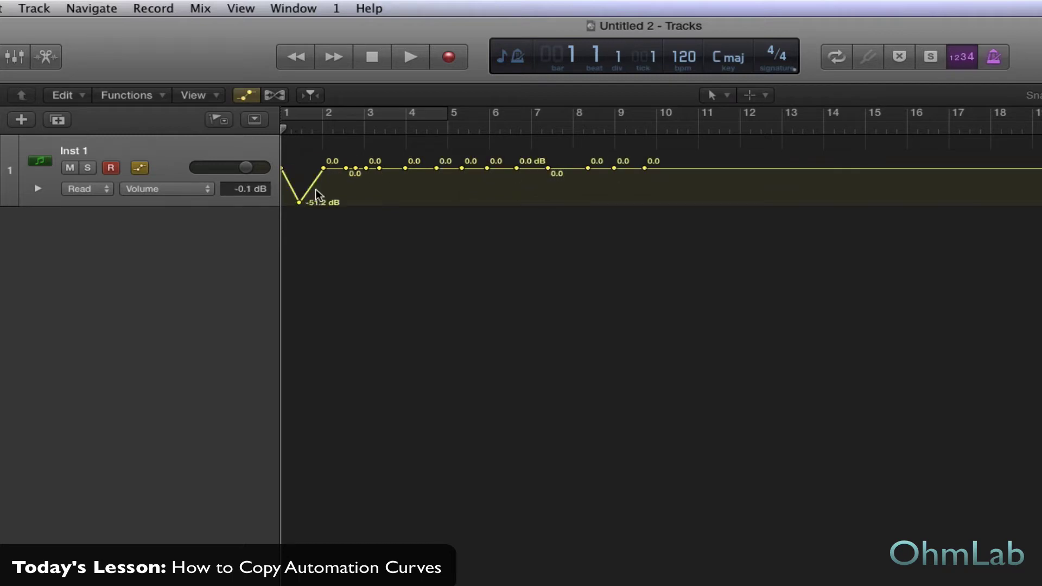
{"action": "left_click_drag", "start_coordinate": [323, 169], "coordinate": [376, 203]}
{"action": "left_click_drag", "start_coordinate": [423, 170], "coordinate": [443, 154]}
{"action": "left_click_drag", "start_coordinate": [532, 169], "coordinate": [549, 188]}
{"action": "left_click_drag", "start_coordinate": [609, 172], "coordinate": [656, 207]}
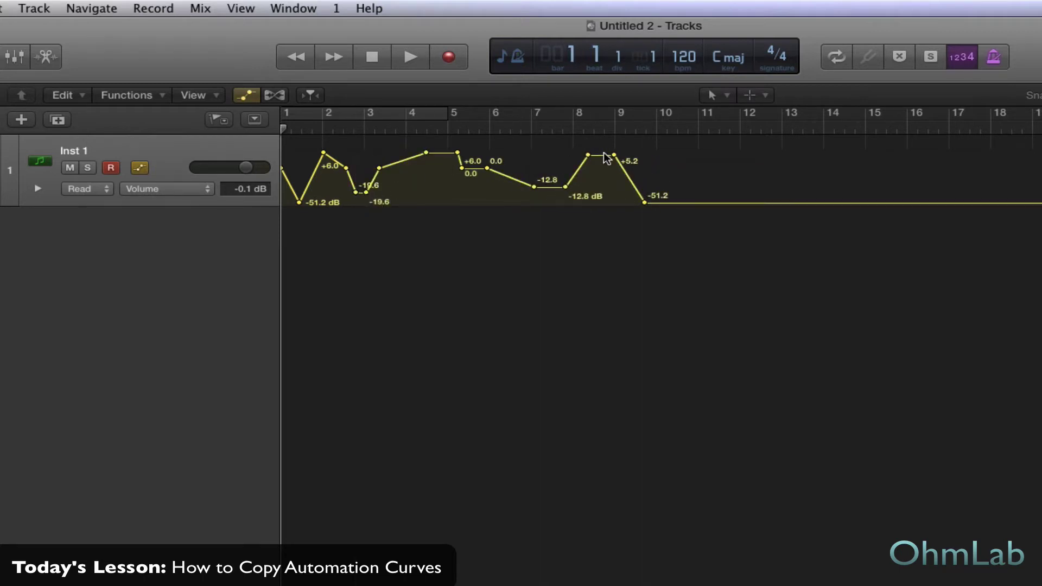
{"action": "left_click_drag", "start_coordinate": [588, 154], "coordinate": [545, 155]}
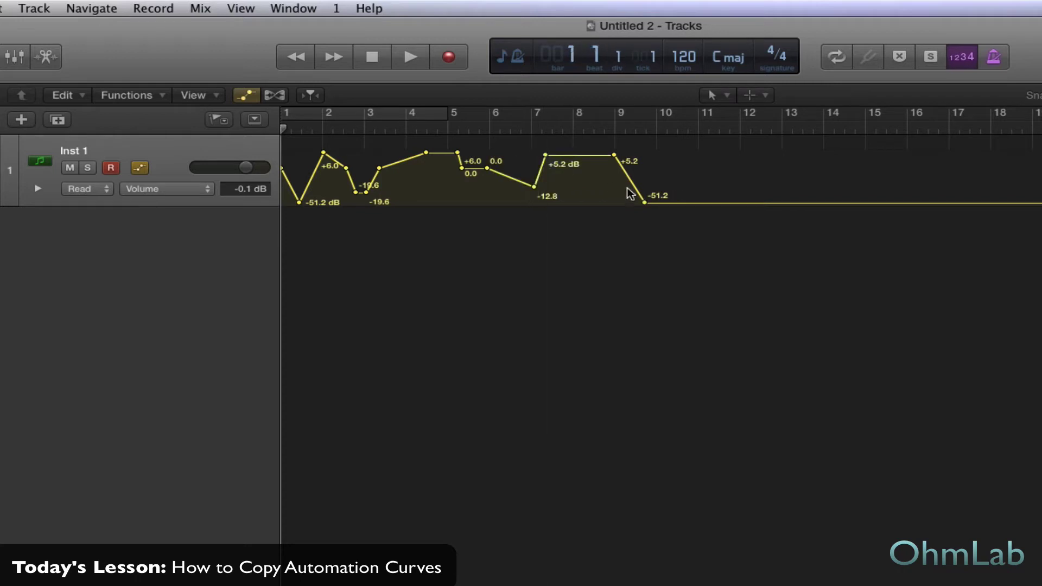
{"action": "left_click_drag", "start_coordinate": [634, 184], "coordinate": [512, 154]}
{"action": "left_click", "coordinate": [512, 178]}
Step: Raise the bar 6.5 point to +5.6 dB and switch to the Automation Curve Tool
{"action": "left_click_drag", "start_coordinate": [405, 160], "coordinate": [404, 188]}
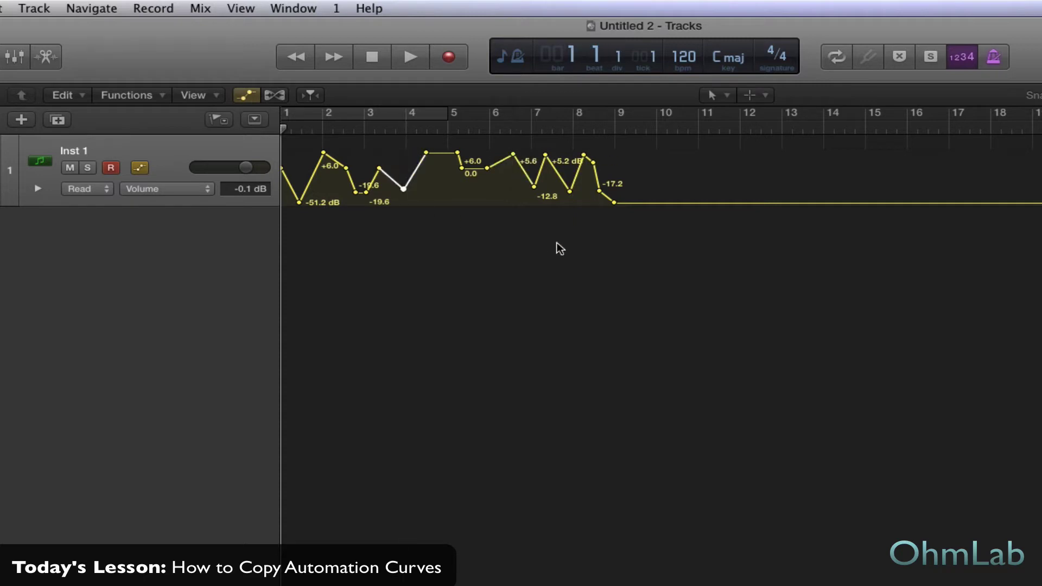
{"action": "left_click", "coordinate": [765, 95]}
{"action": "left_click", "coordinate": [843, 347]}
Step: Bend the automation segments between bars 3 and 8 into smooth curves
{"action": "left_click_drag", "start_coordinate": [414, 172], "coordinate": [438, 200]}
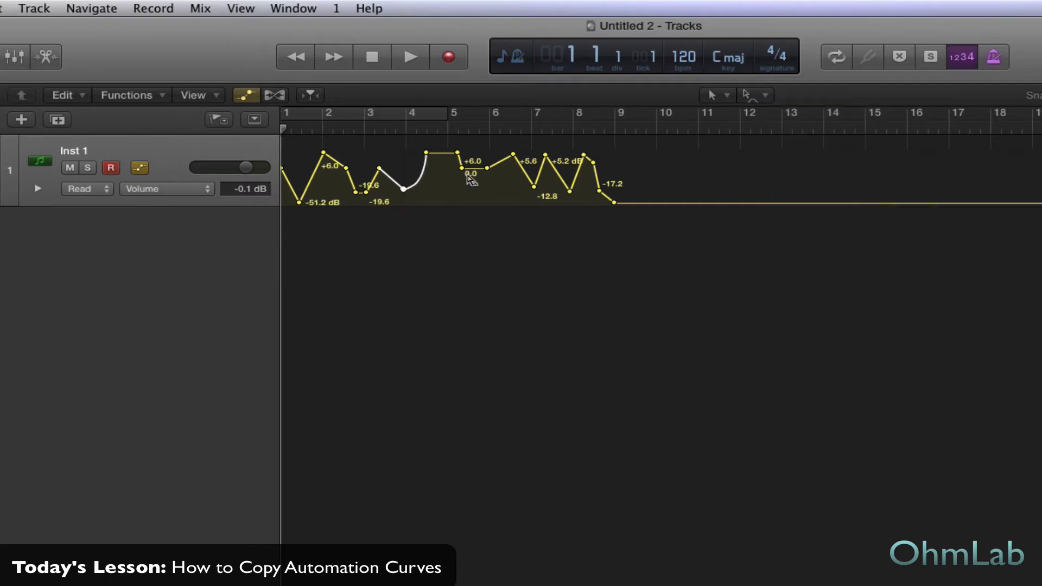
{"action": "left_click_drag", "start_coordinate": [459, 160], "coordinate": [535, 135]}
{"action": "left_click_drag", "start_coordinate": [560, 171], "coordinate": [571, 135]}
{"action": "left_click_drag", "start_coordinate": [597, 179], "coordinate": [621, 181]}
{"action": "left_click_drag", "start_coordinate": [398, 186], "coordinate": [335, 201]}
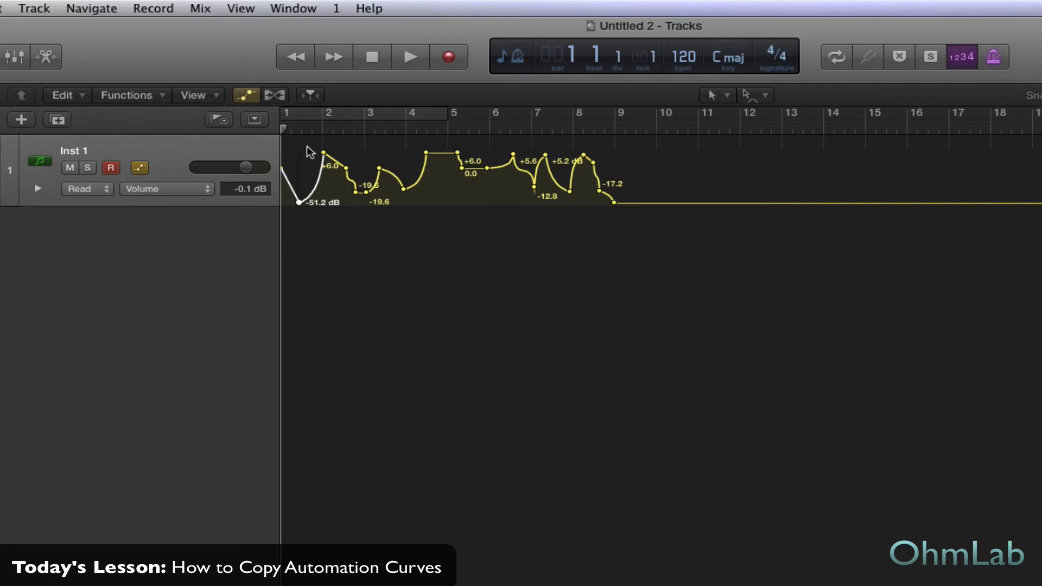
Step: Set the secondary tool to the Automation Select Tool
{"action": "left_click_drag", "start_coordinate": [301, 150], "coordinate": [437, 142]}
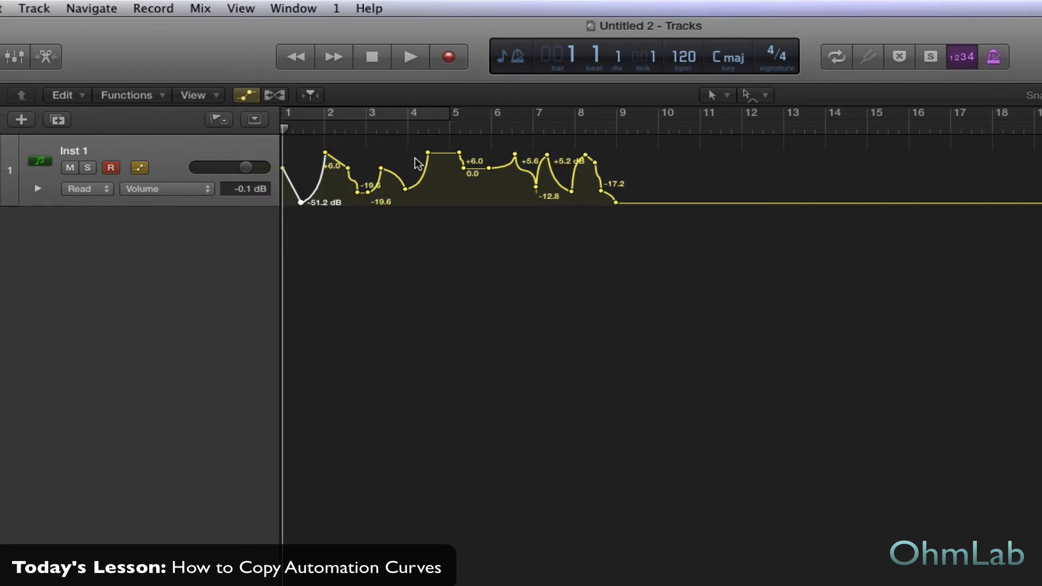
{"action": "left_click", "coordinate": [766, 96]}
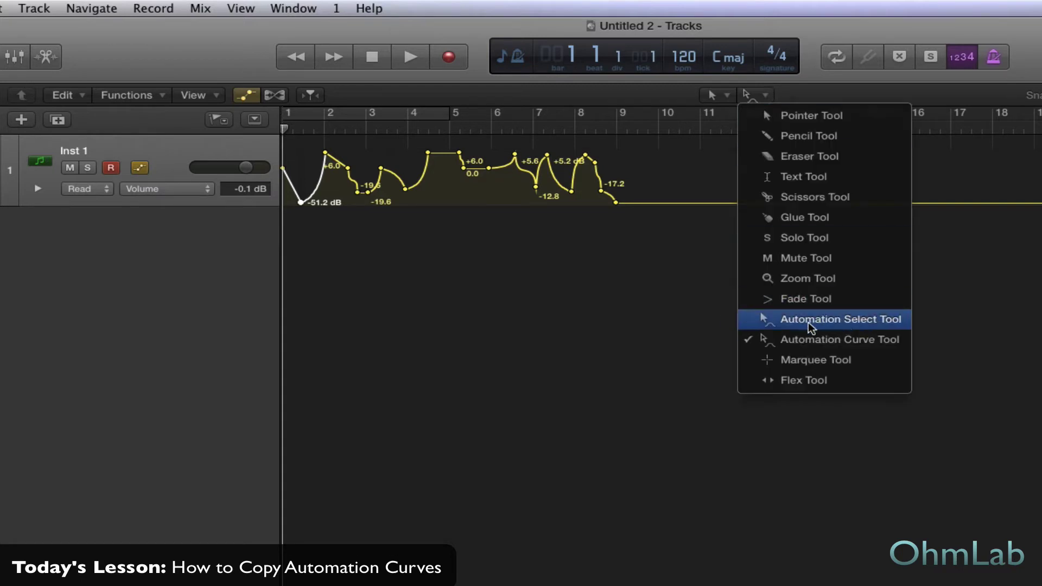
{"action": "left_click", "coordinate": [856, 323]}
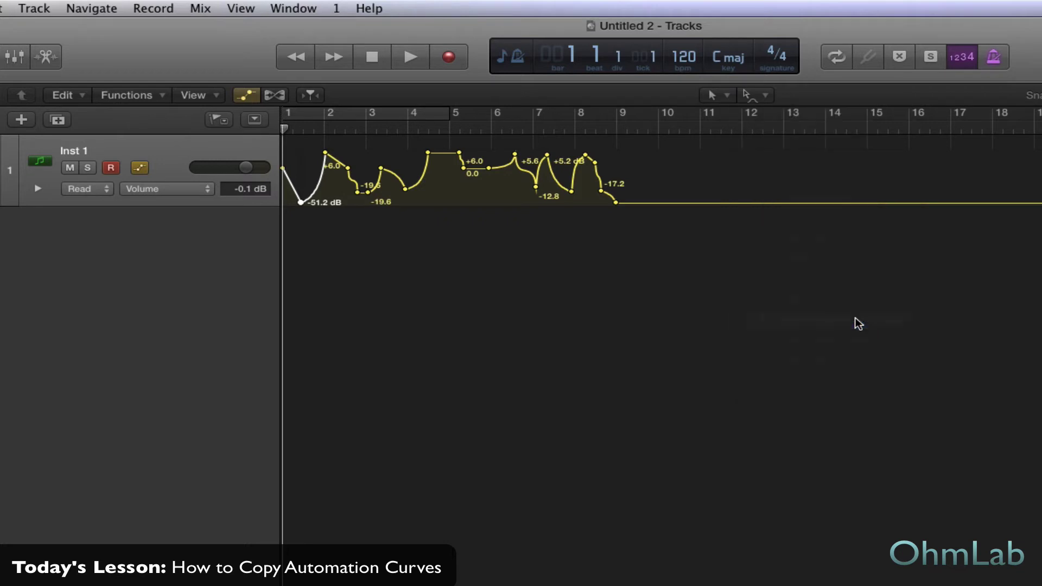
Step: Select the volume automation running from about bar 4 through bar 8
{"action": "left_click", "coordinate": [428, 179]}
{"action": "left_click", "coordinate": [425, 178]}
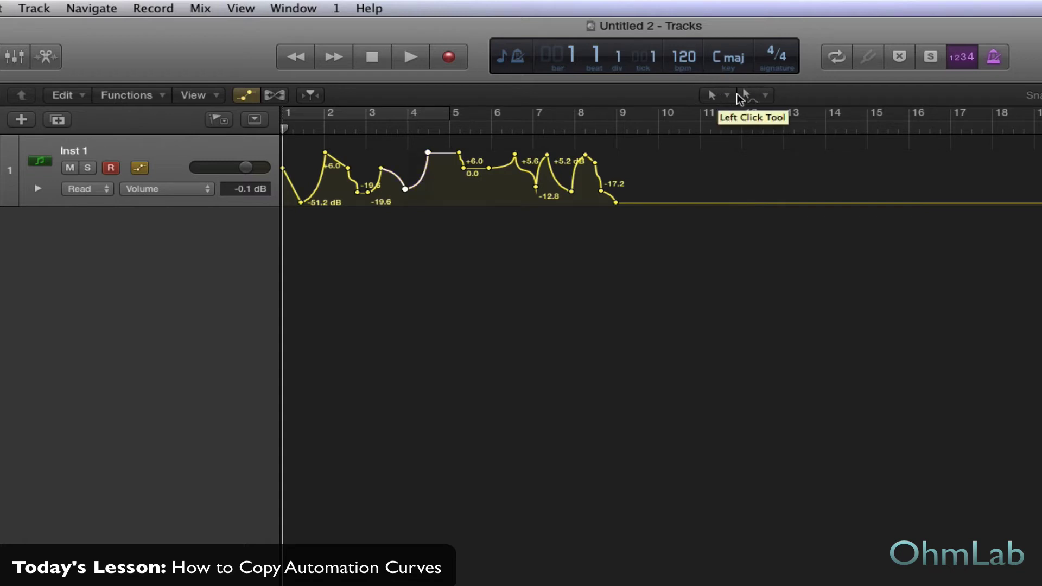
{"action": "left_click", "coordinate": [765, 96]}
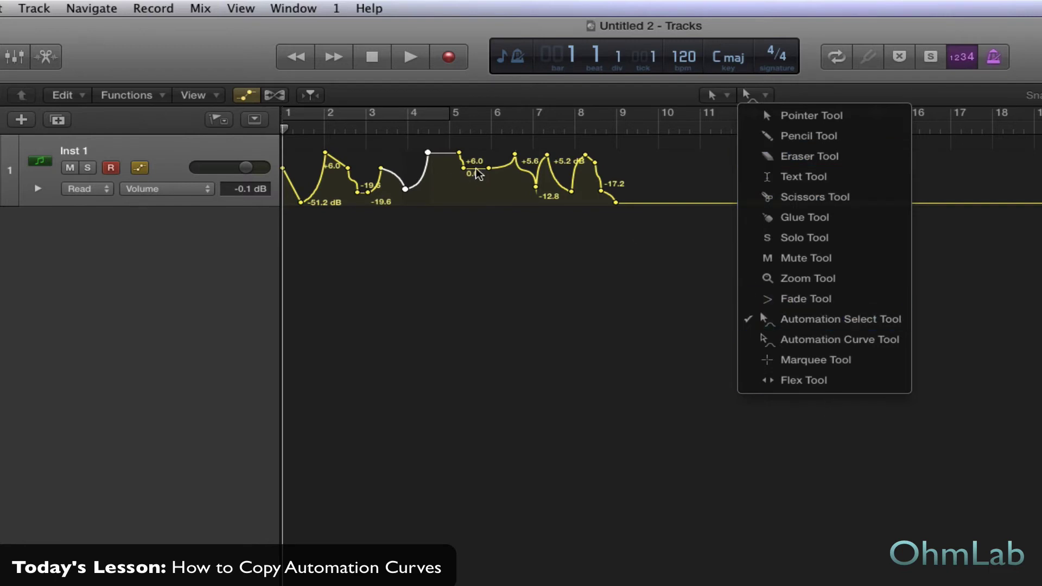
{"action": "left_click", "coordinate": [516, 257]}
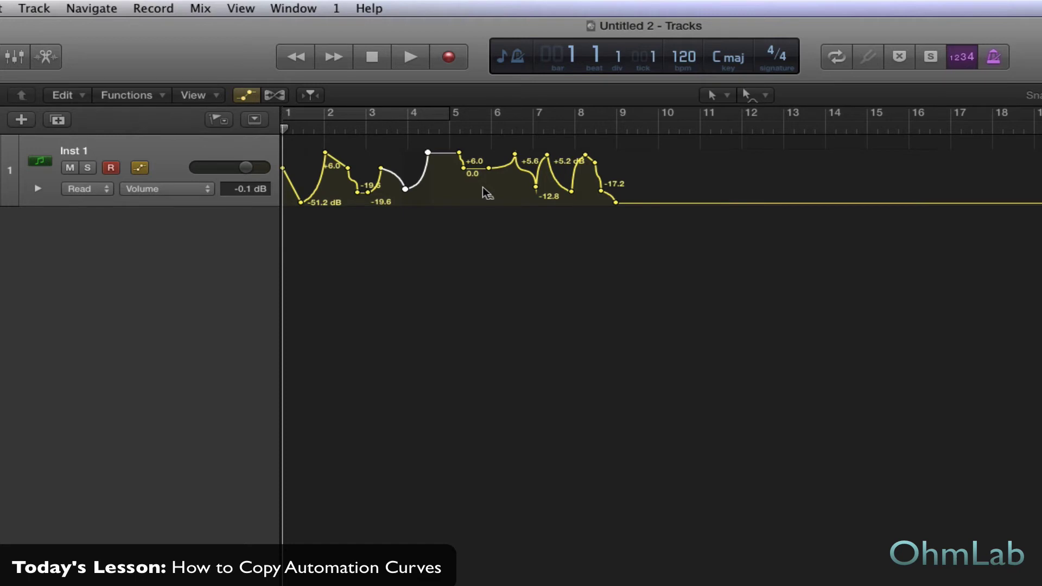
{"action": "left_click_drag", "start_coordinate": [502, 172], "coordinate": [578, 181]}
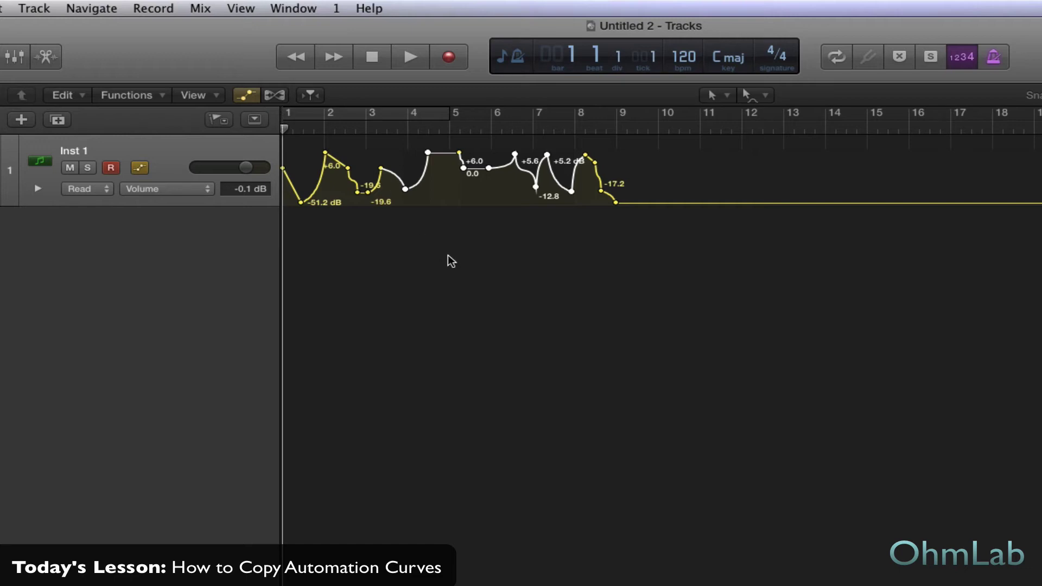
Step: Set the secondary tool to the Marquee Tool
{"action": "left_click", "coordinate": [752, 95]}
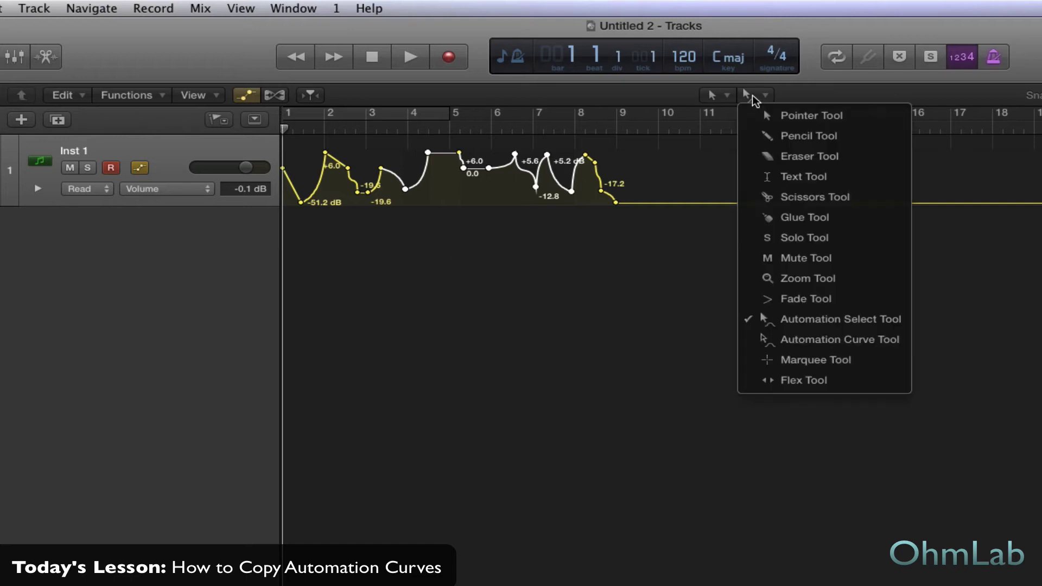
{"action": "left_click", "coordinate": [845, 361]}
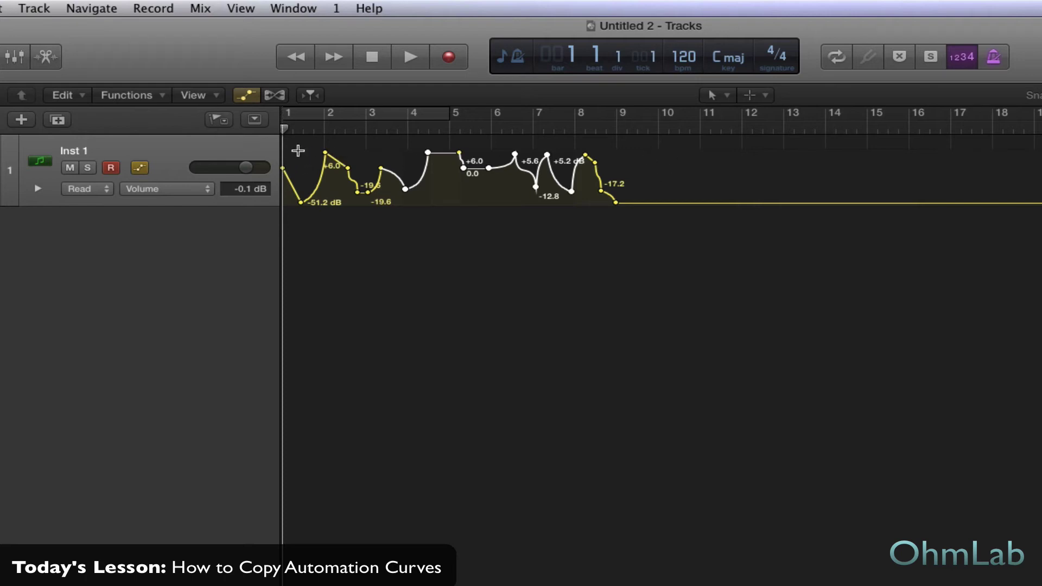
Step: Marquee bars 1–9 of the volume curve, copy it to start at bar 17, and check the nodes
{"action": "left_click_drag", "start_coordinate": [286, 147], "coordinate": [614, 178]}
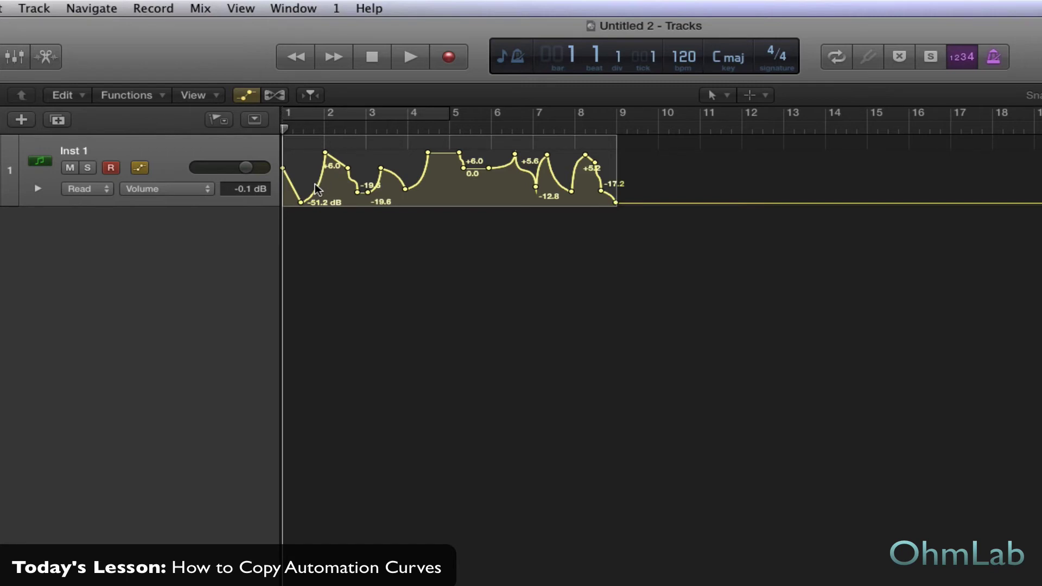
{"action": "left_click_drag", "start_coordinate": [322, 186], "coordinate": [429, 191]}
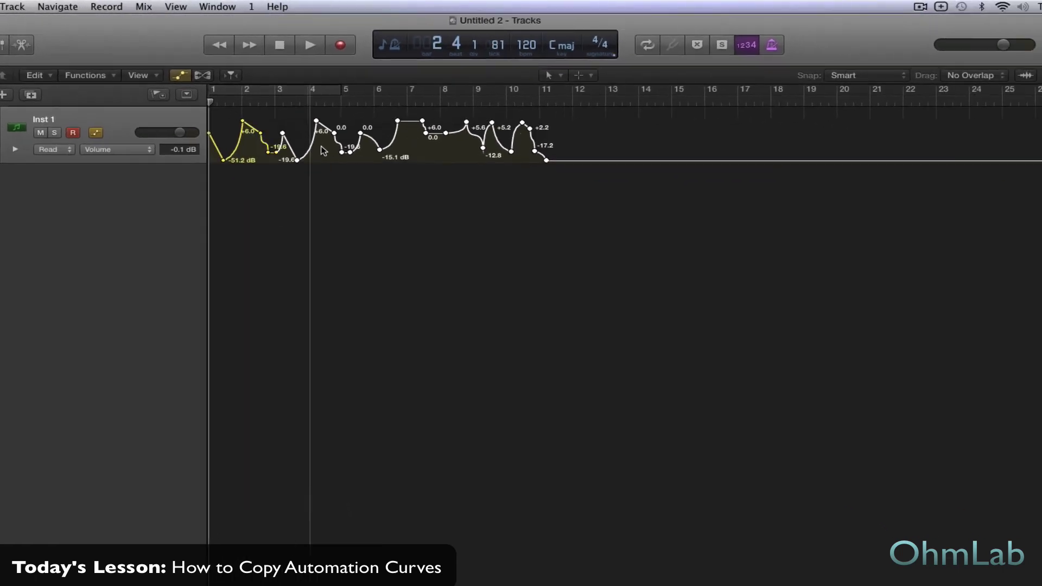
{"action": "left_click_drag", "start_coordinate": [323, 151], "coordinate": [690, 150]}
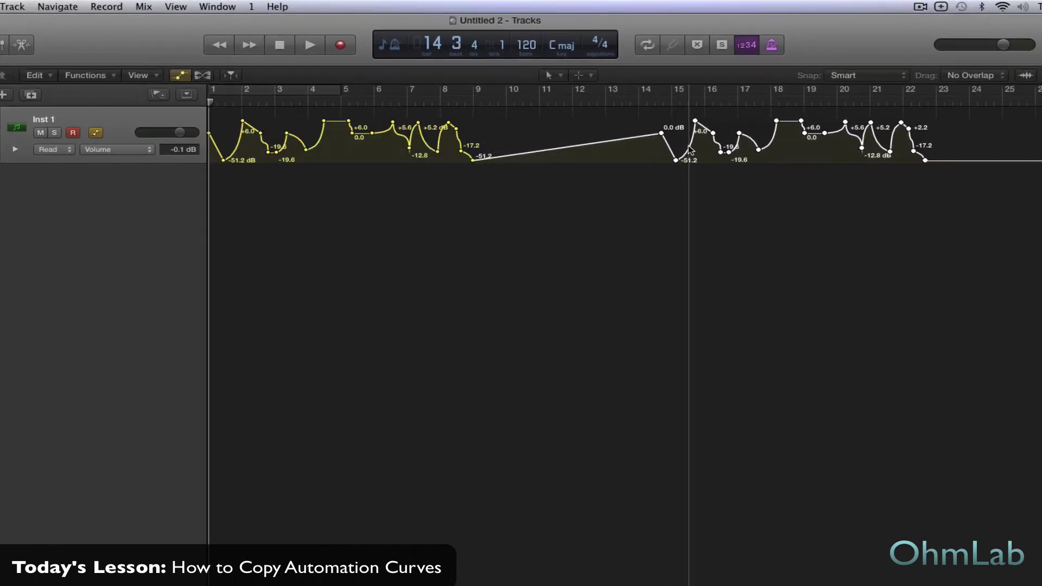
{"action": "left_click_drag", "start_coordinate": [690, 150], "coordinate": [766, 153]}
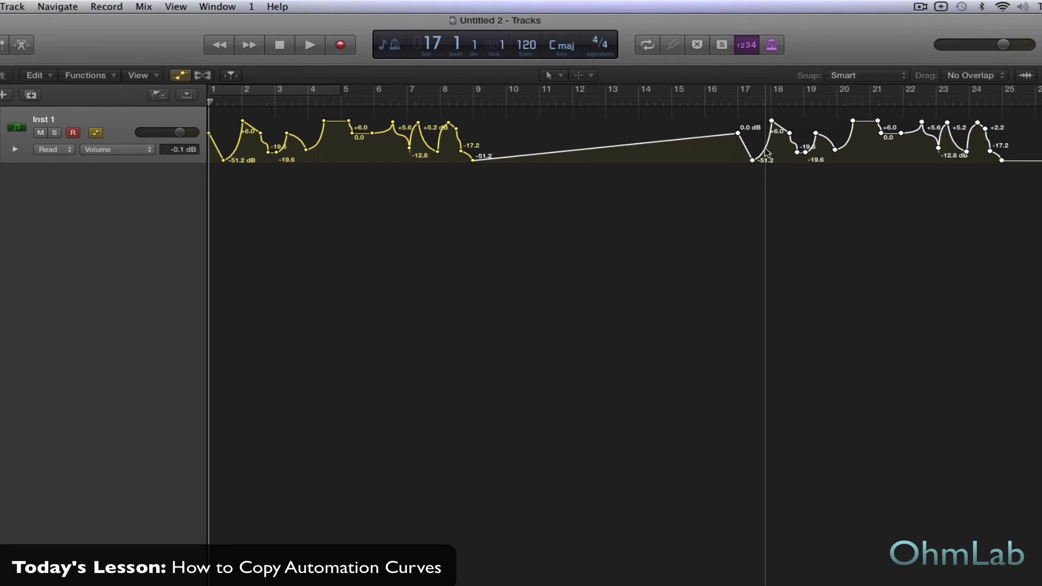
{"action": "left_click_drag", "start_coordinate": [766, 153], "coordinate": [735, 161]}
{"action": "left_click", "coordinate": [736, 134]}
{"action": "left_click", "coordinate": [473, 160]}
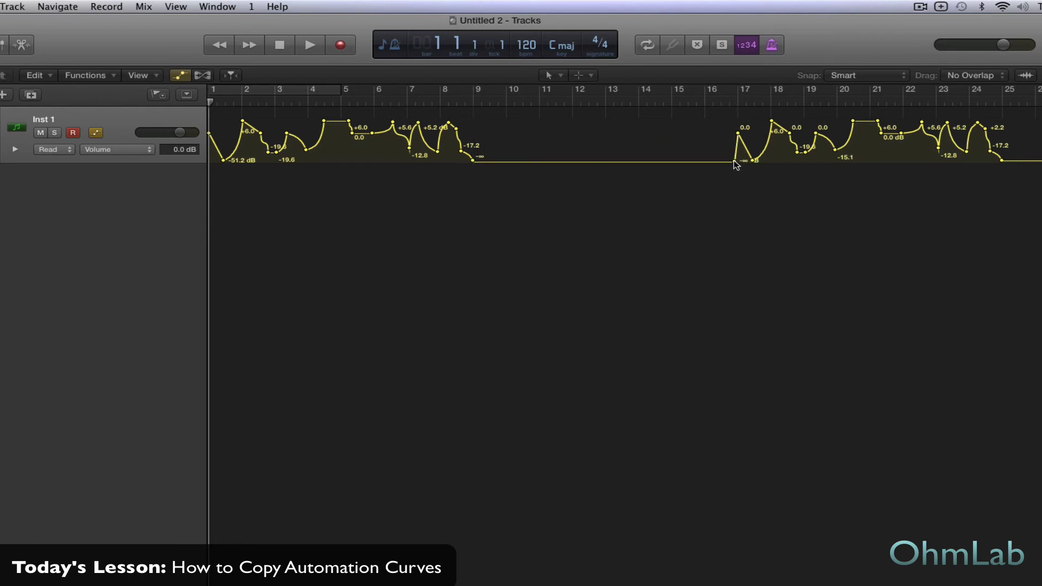
{"action": "left_click", "coordinate": [738, 133]}
Step: Marquee the volume automation over bars 1–9 and drag it to begin near bar 5
{"action": "left_click_drag", "start_coordinate": [217, 107], "coordinate": [482, 163]}
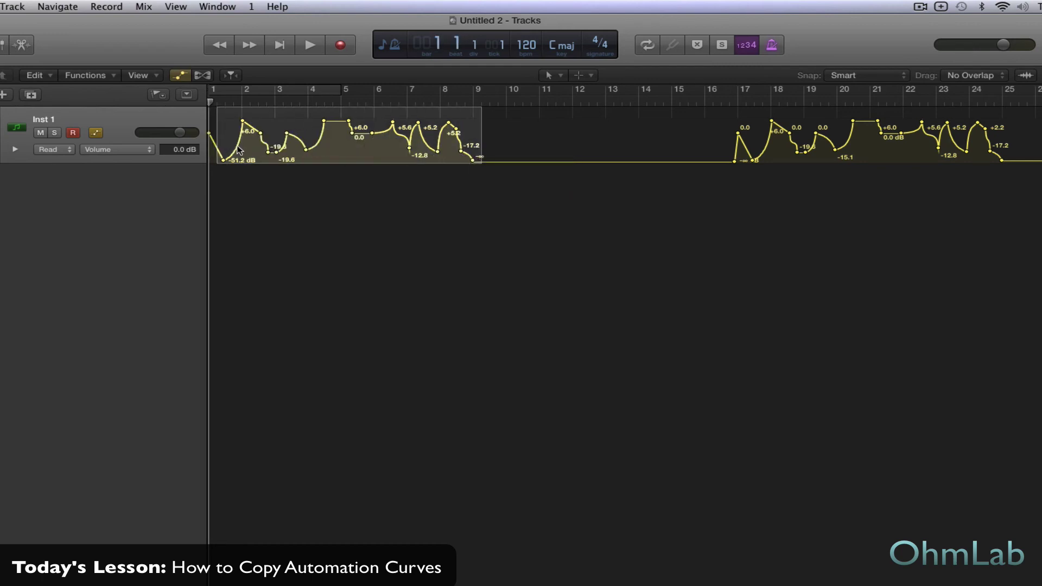
{"action": "key", "text": "space"}
{"action": "left_click_drag", "start_coordinate": [238, 149], "coordinate": [373, 152]}
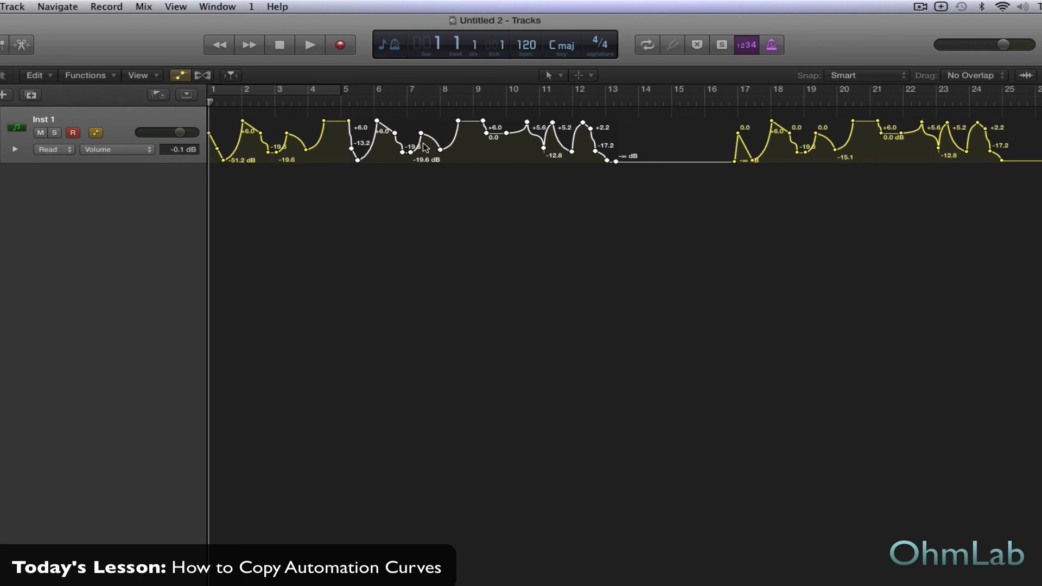
Step: Shift the selection further right, then undo both moves to remove the overlapping copies
{"action": "left_click_drag", "start_coordinate": [398, 145], "coordinate": [641, 146]}
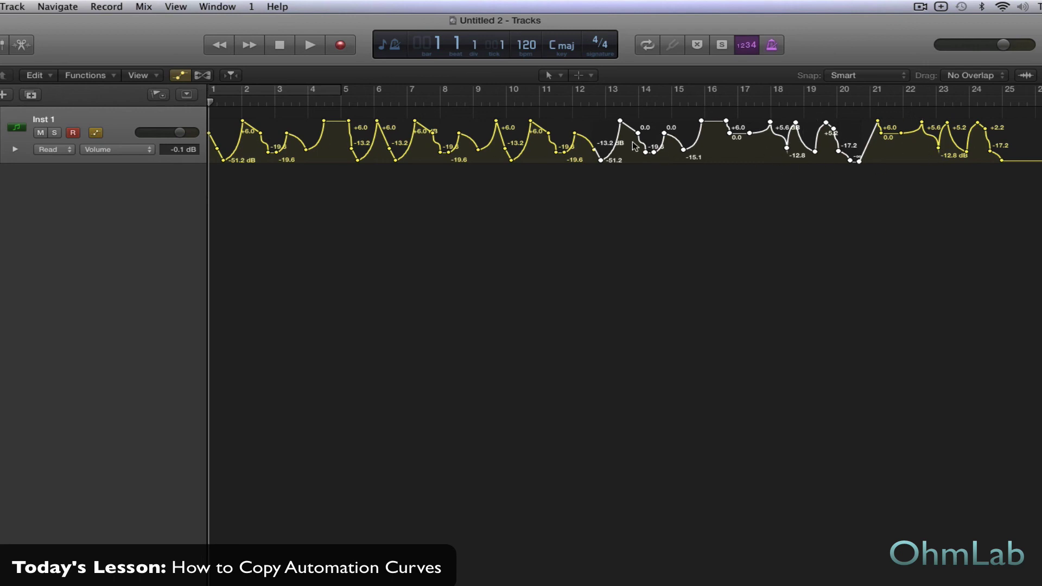
{"action": "key", "text": "alt+Left"}
{"action": "key", "text": "alt+Left"}
{"action": "key", "text": "alt+Left"}
{"action": "key", "text": "alt+Left"}
{"action": "key", "text": "alt+Left"}
{"action": "key", "text": "alt+Left"}
{"action": "key", "text": "alt+Left"}
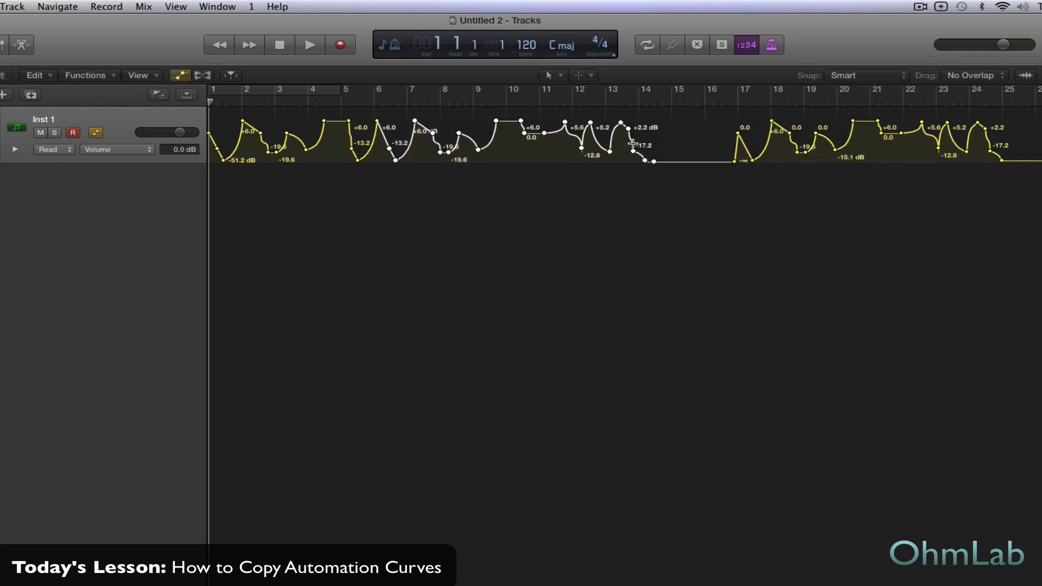
{"action": "key", "text": "alt+Left"}
{"action": "key", "text": "alt+Left"}
{"action": "key", "text": "alt+Left"}
{"action": "key", "text": "alt+Left"}
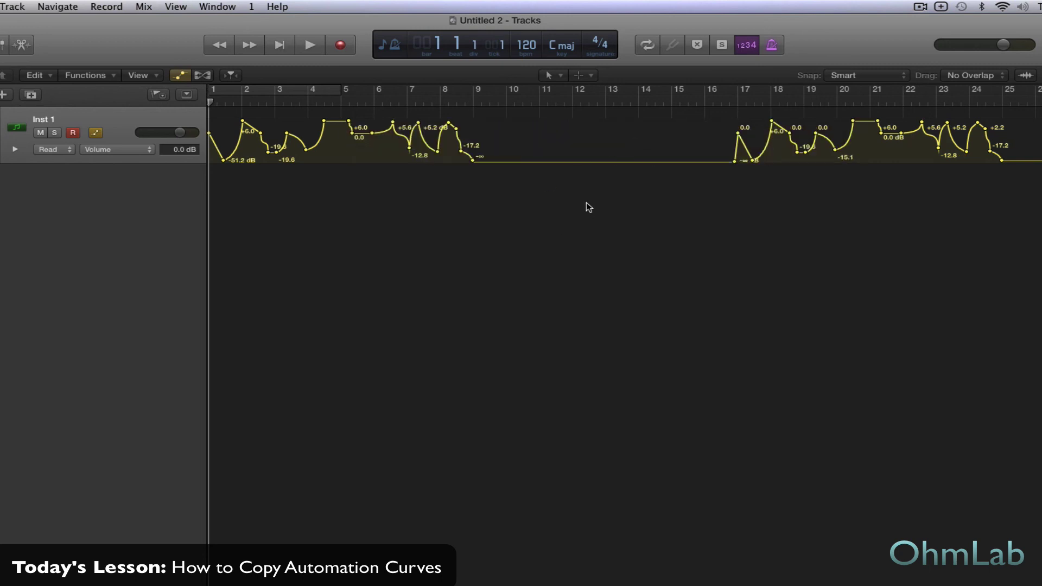